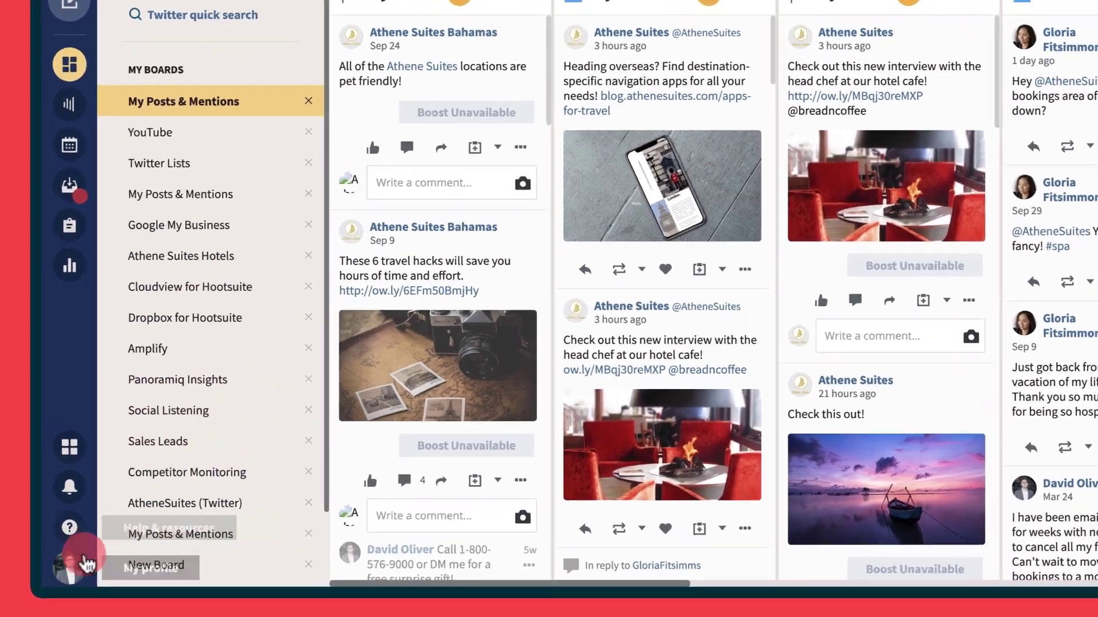
left_click(86, 563)
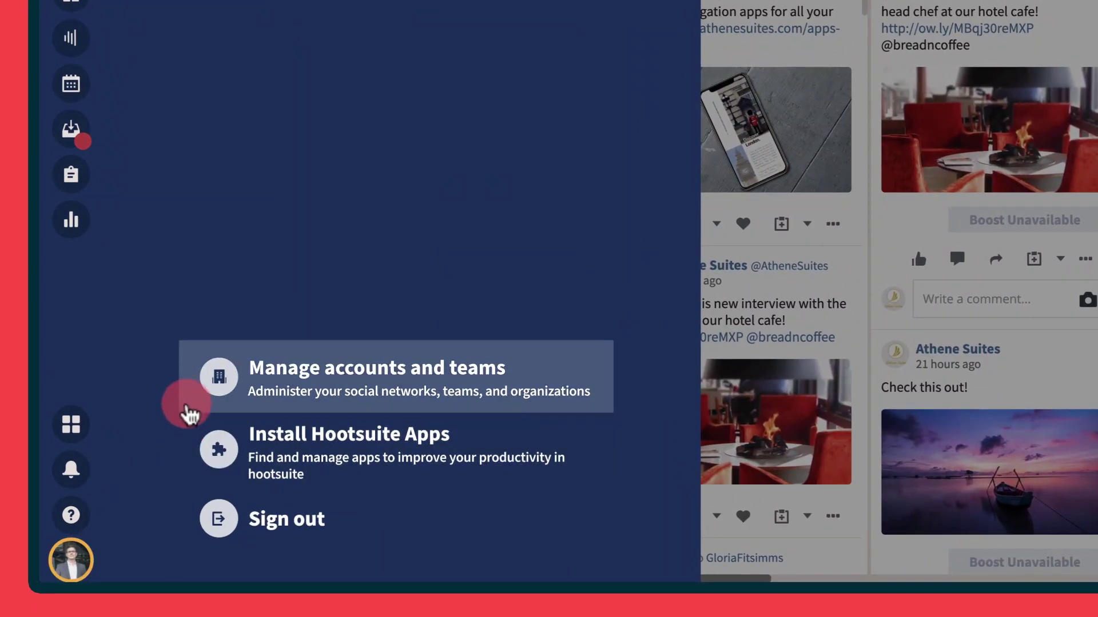
left_click(192, 388)
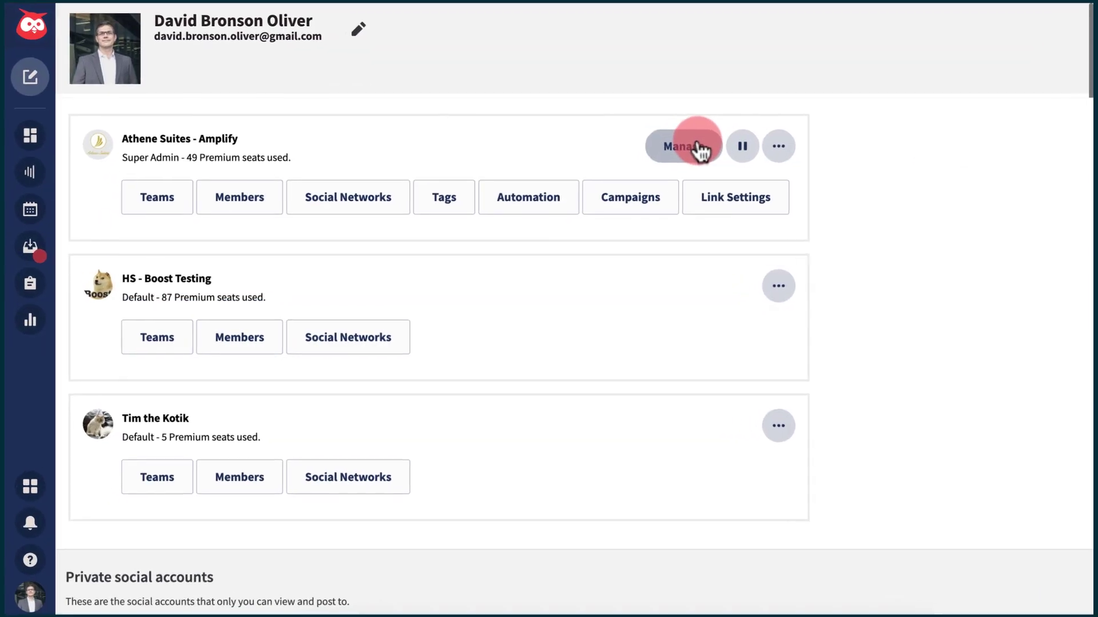
left_click(673, 158)
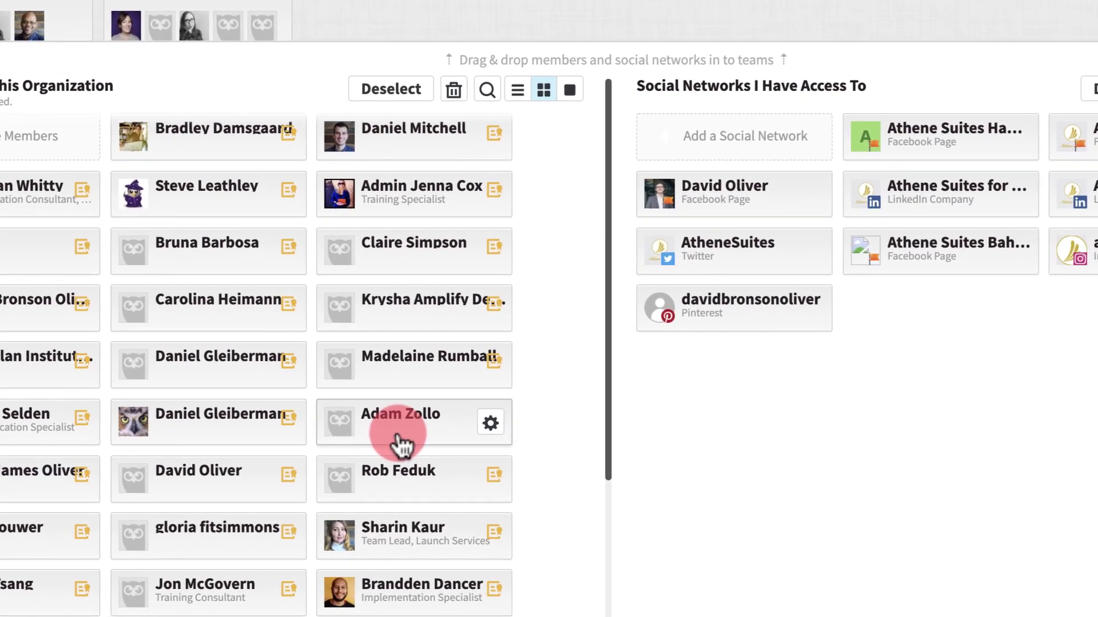
left_click(492, 424)
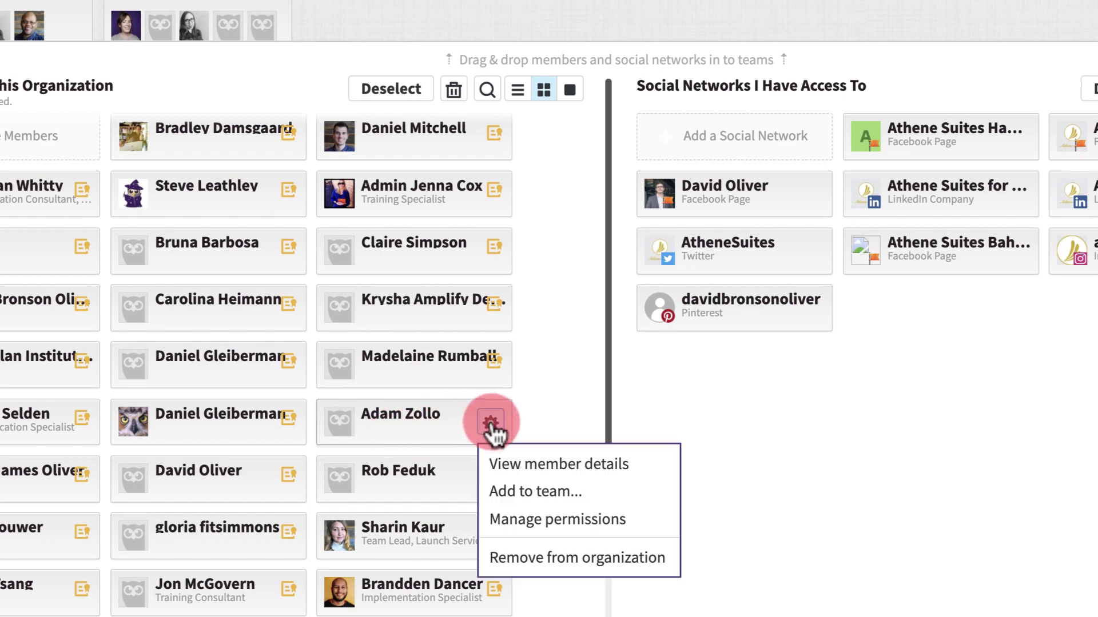
left_click(558, 520)
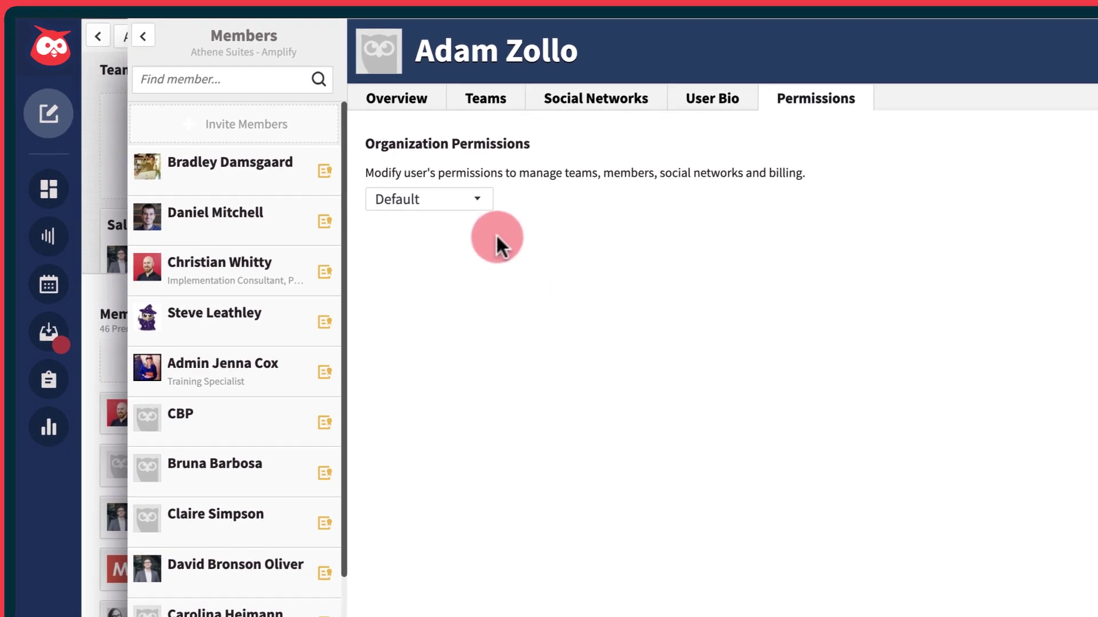
left_click(480, 203)
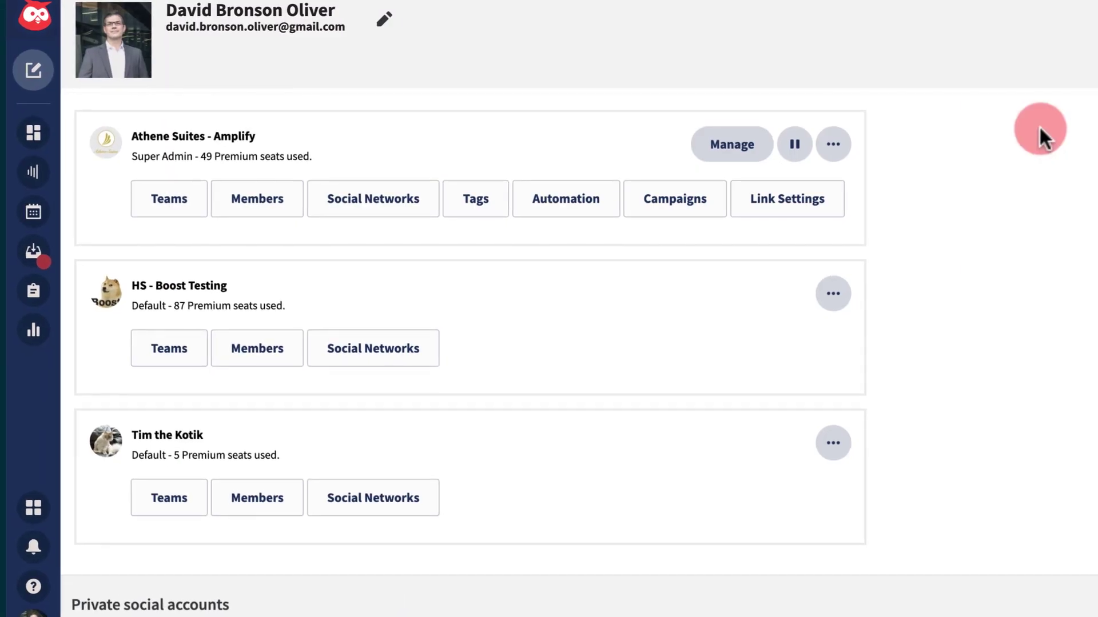
left_click(749, 146)
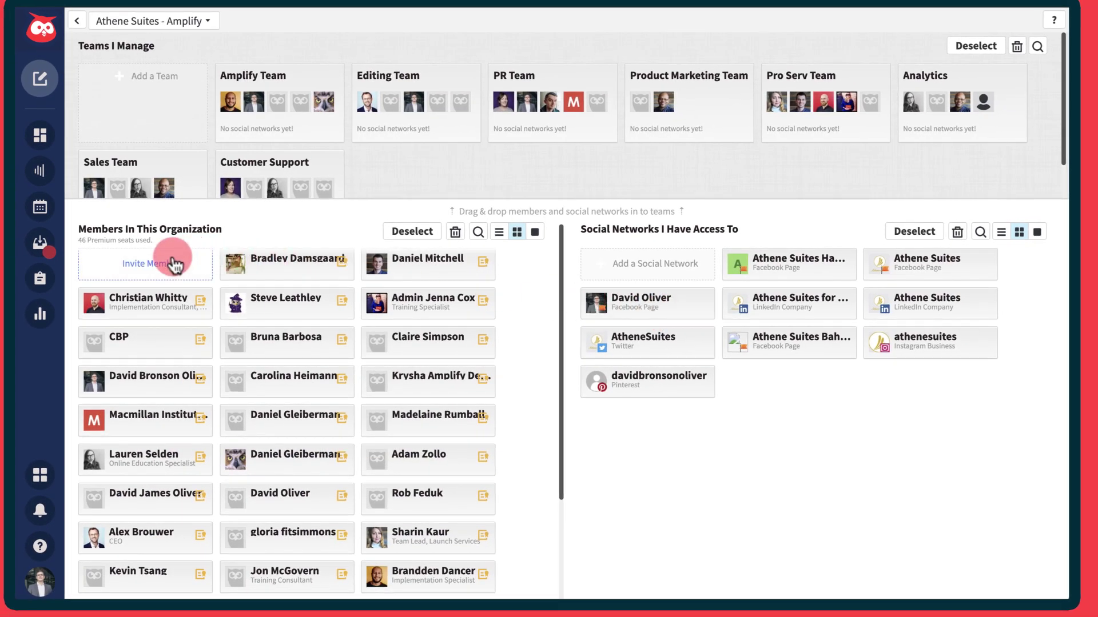
left_click(174, 263)
left_click(490, 127)
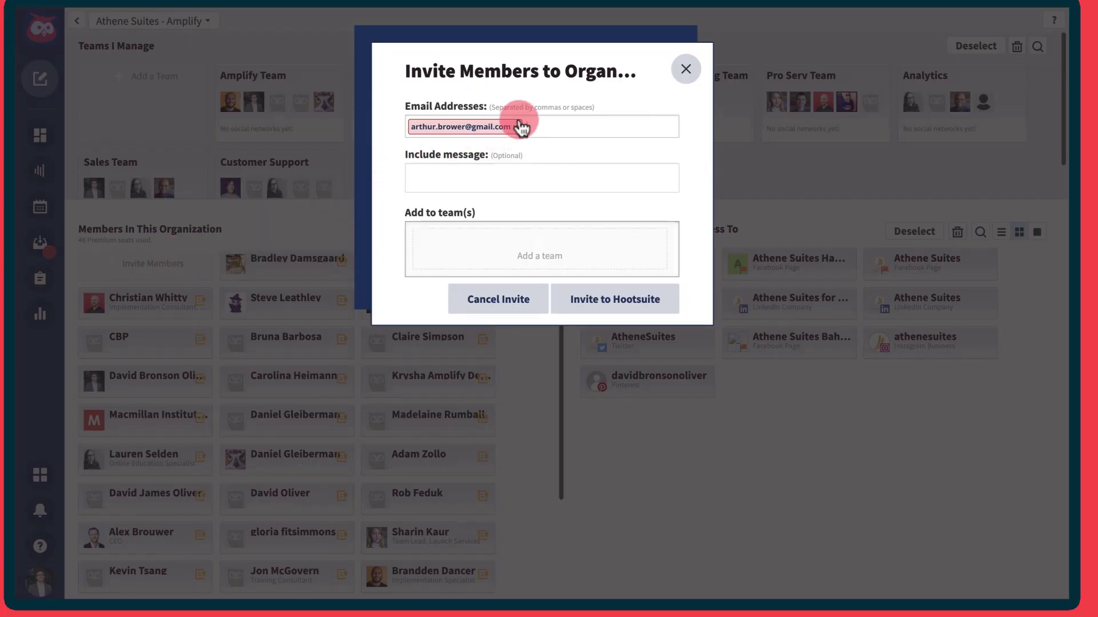
- Send the invitation with the invitee added to Editing Team as Team Admin
left_click(554, 257)
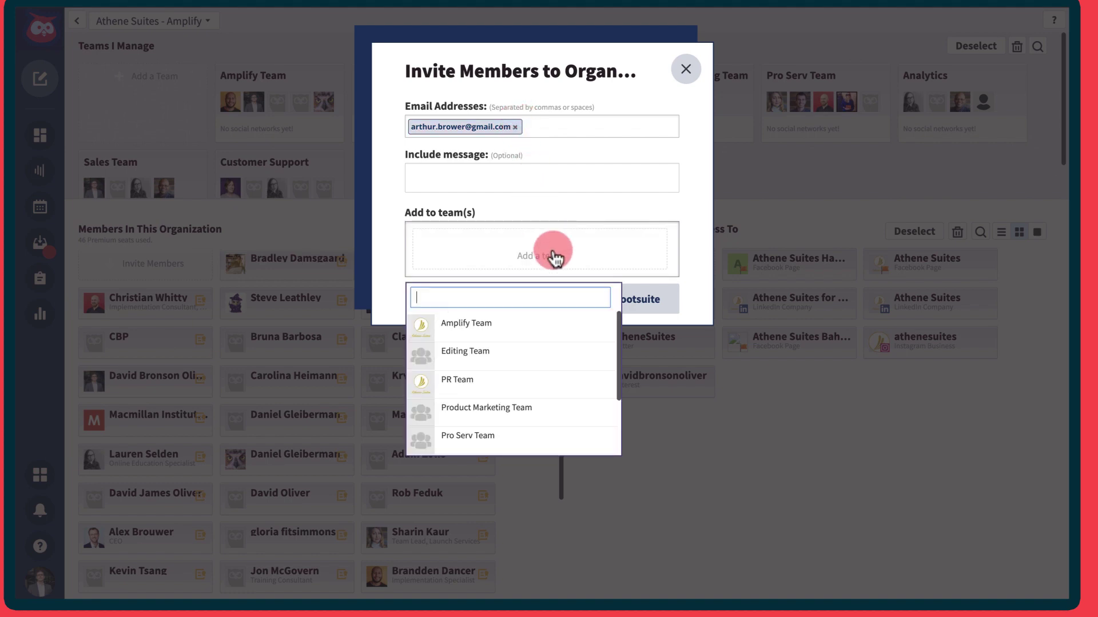
left_click(562, 352)
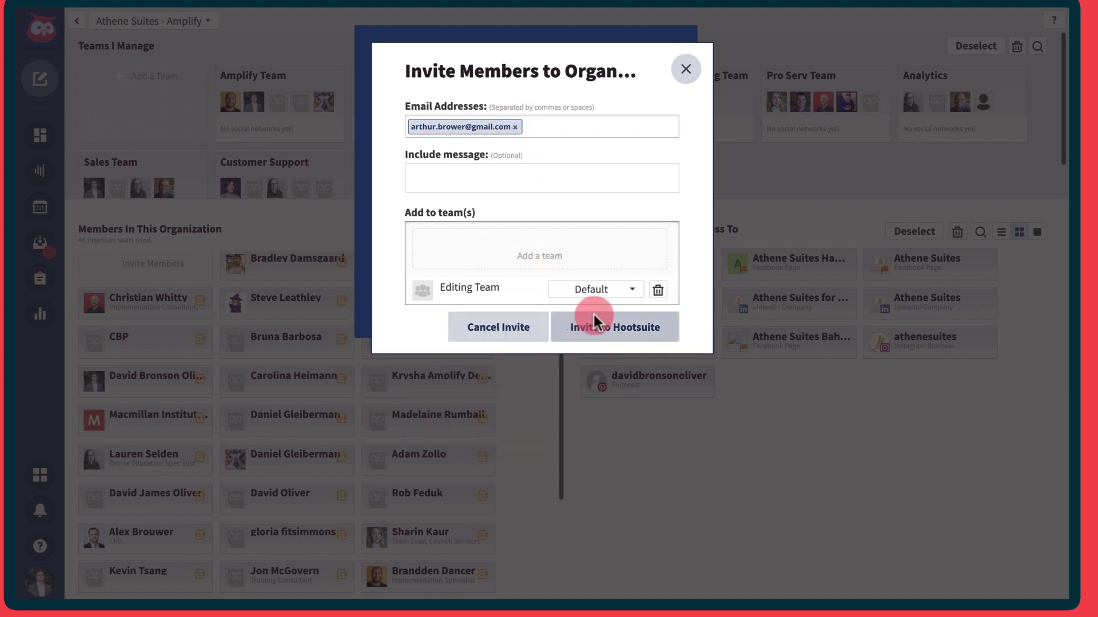
left_click(610, 293)
left_click(629, 356)
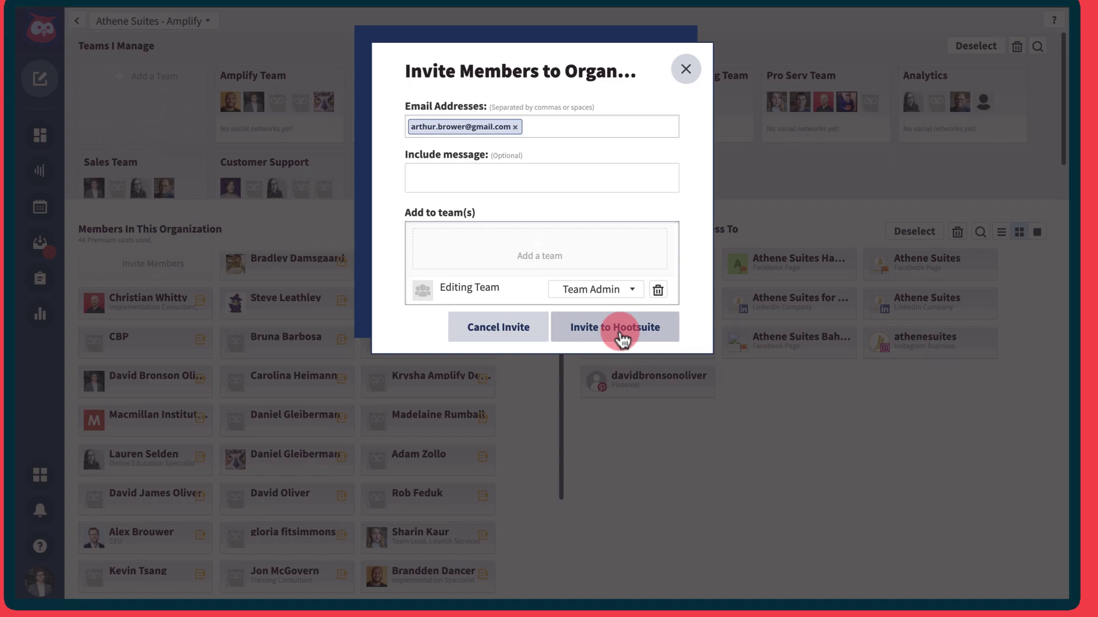
left_click(622, 339)
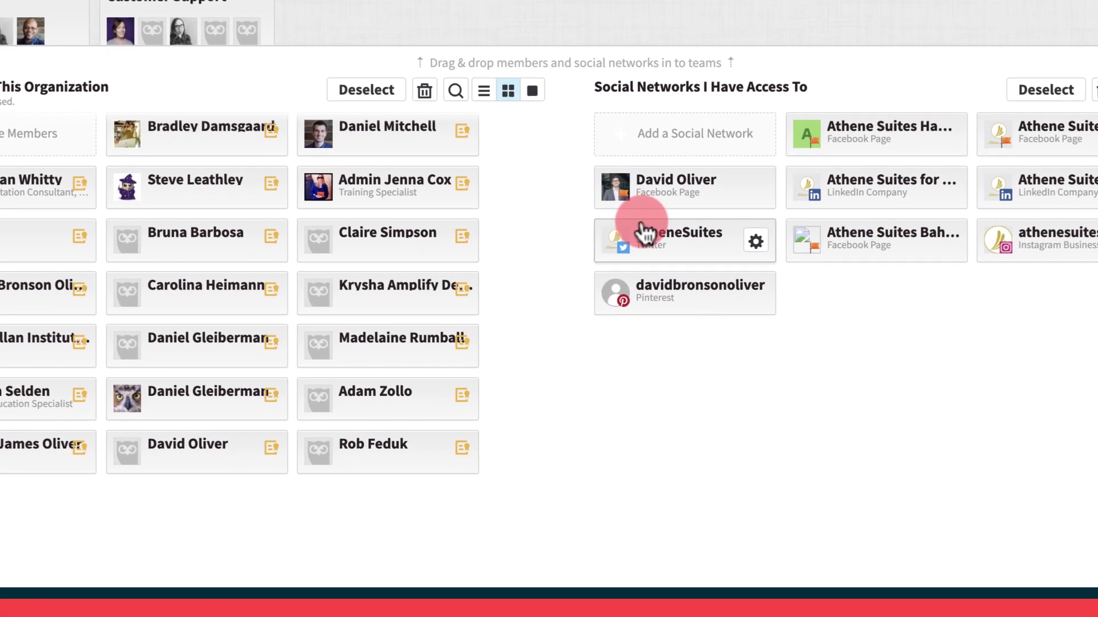
mouse_move(418, 455)
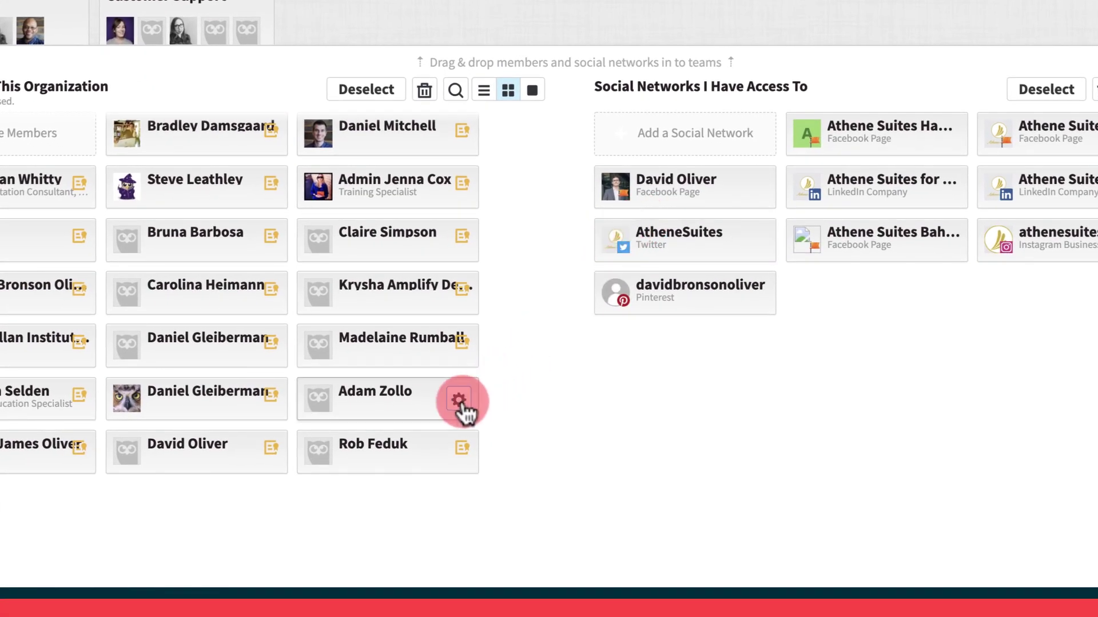
left_click(459, 401)
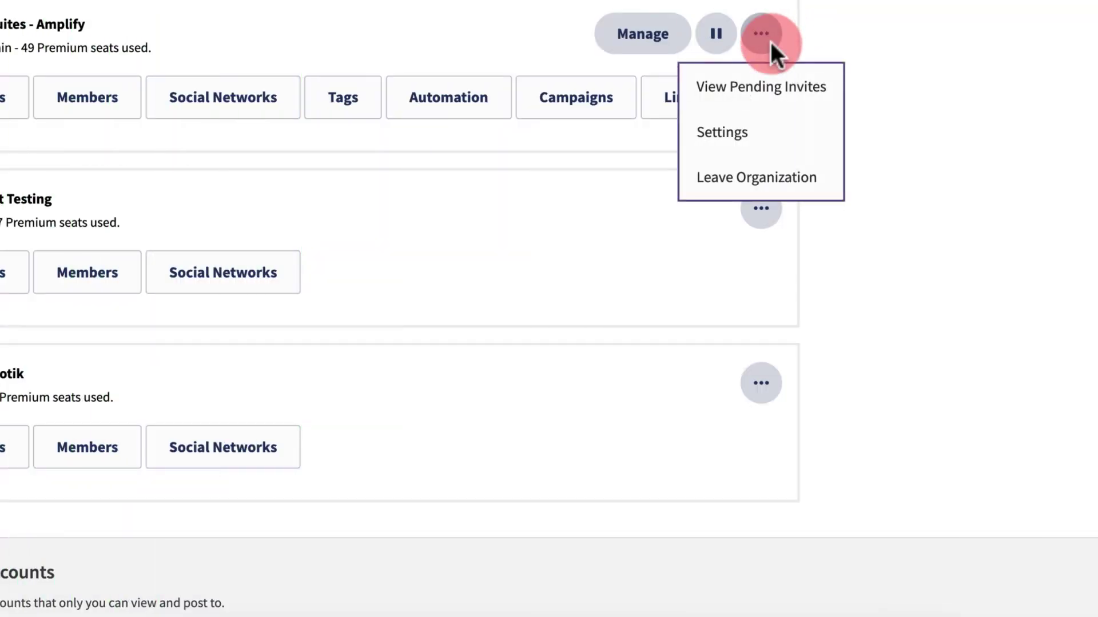
- Open Organization Settings for Athene Suites - Amplify from its '...' menu
left_click(780, 142)
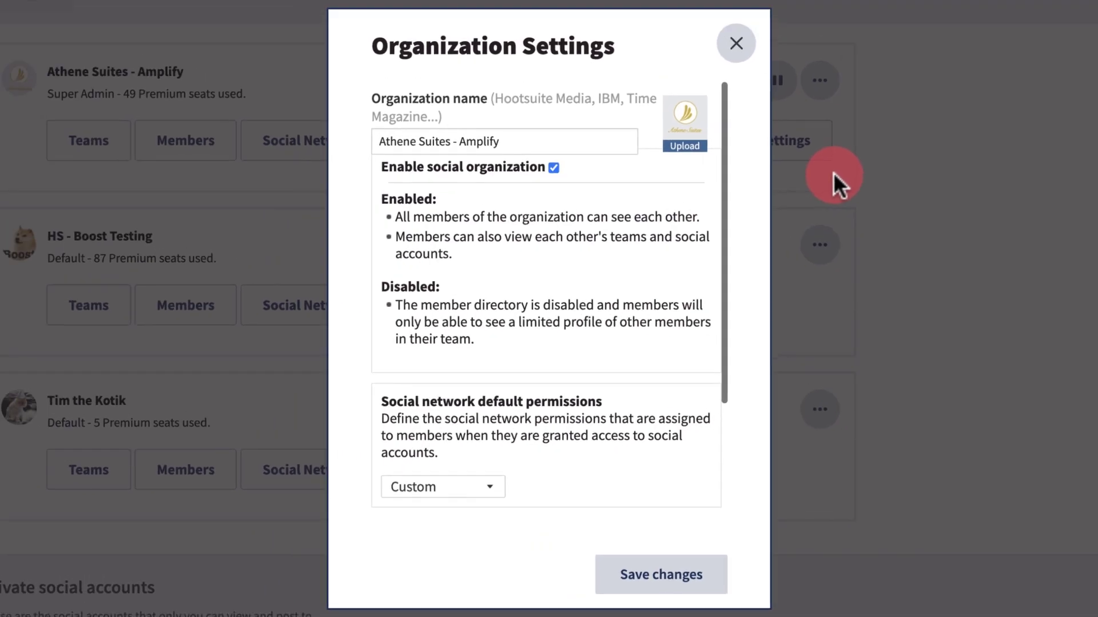